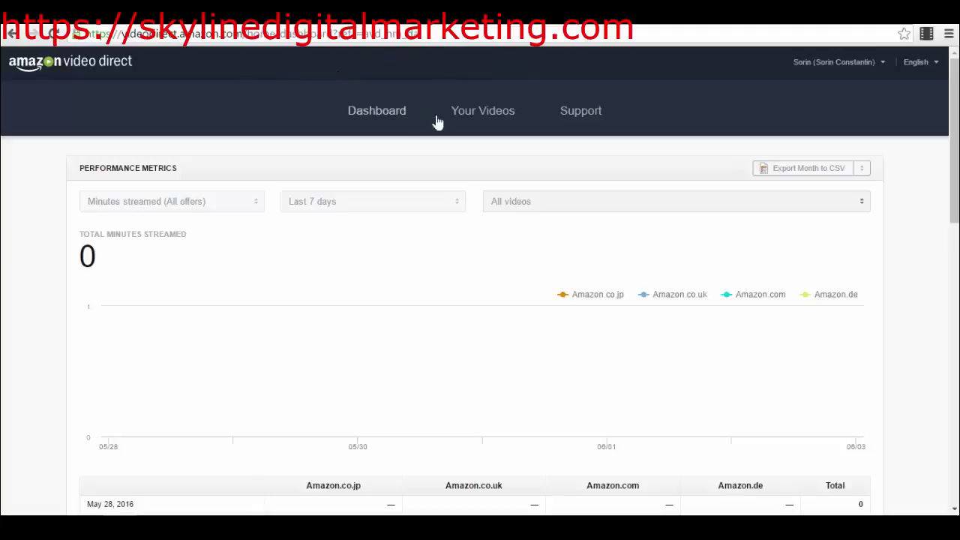
Go to Your Videos and open the How to become an Authoritative Seller title.
click(497, 114)
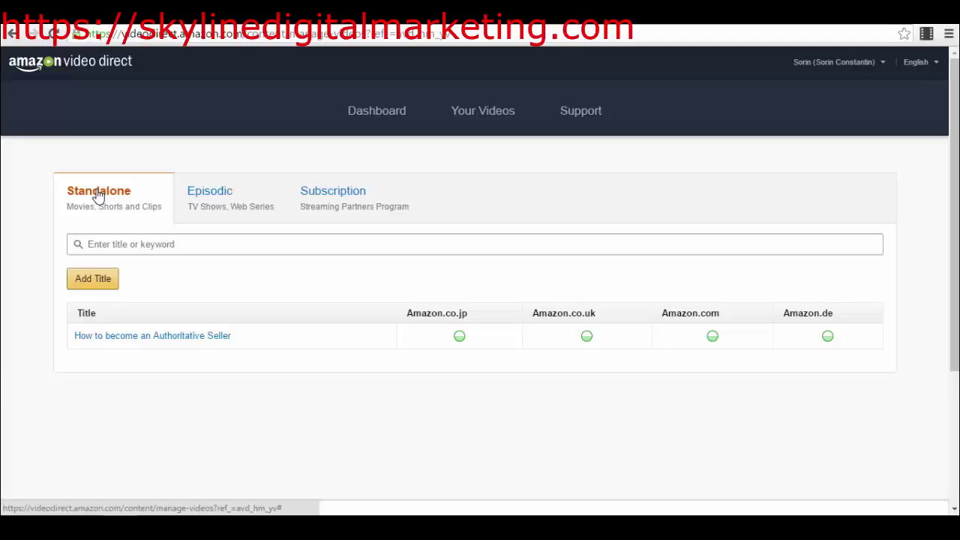
click(182, 343)
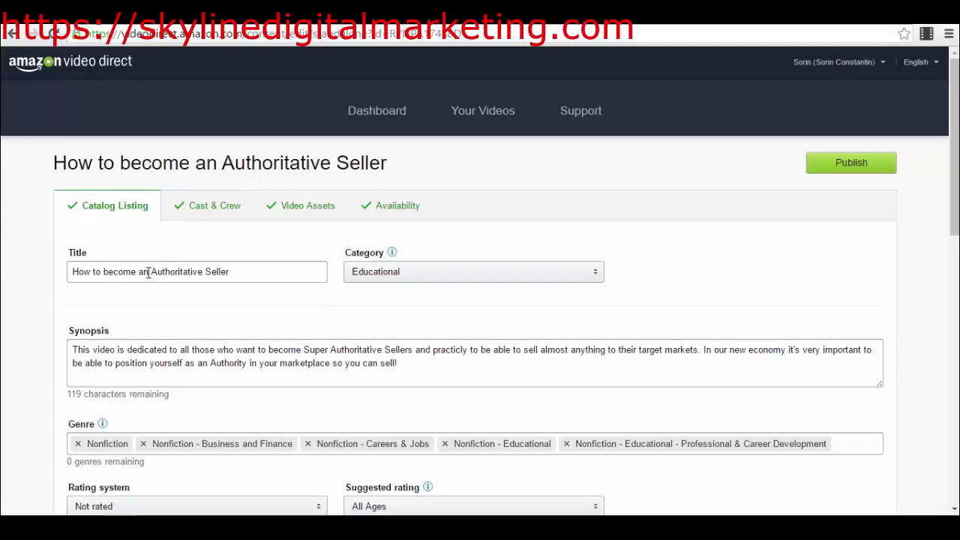
Scroll down the title's Catalog Listing and select the whole synopsis text.
scroll(150, 255, down, 1)
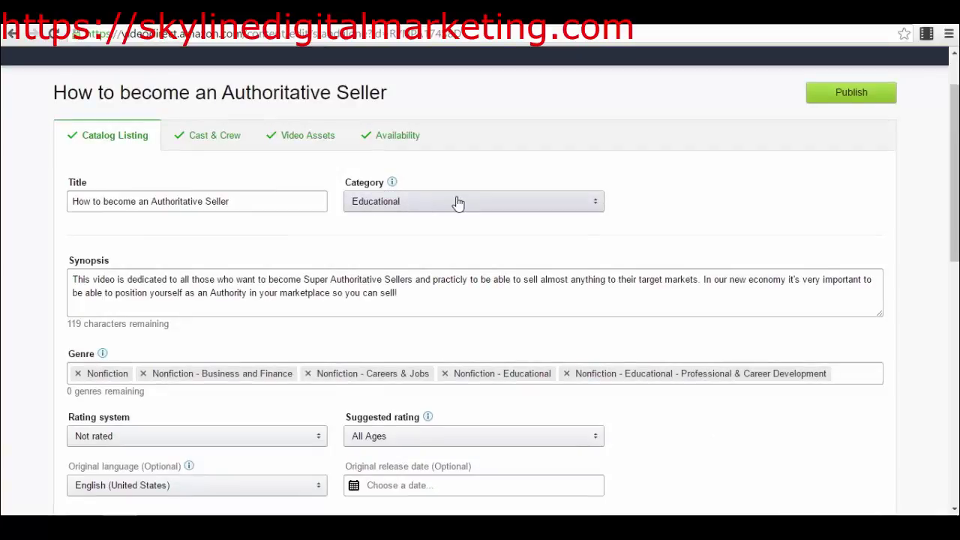
scroll(465, 210, down, 1)
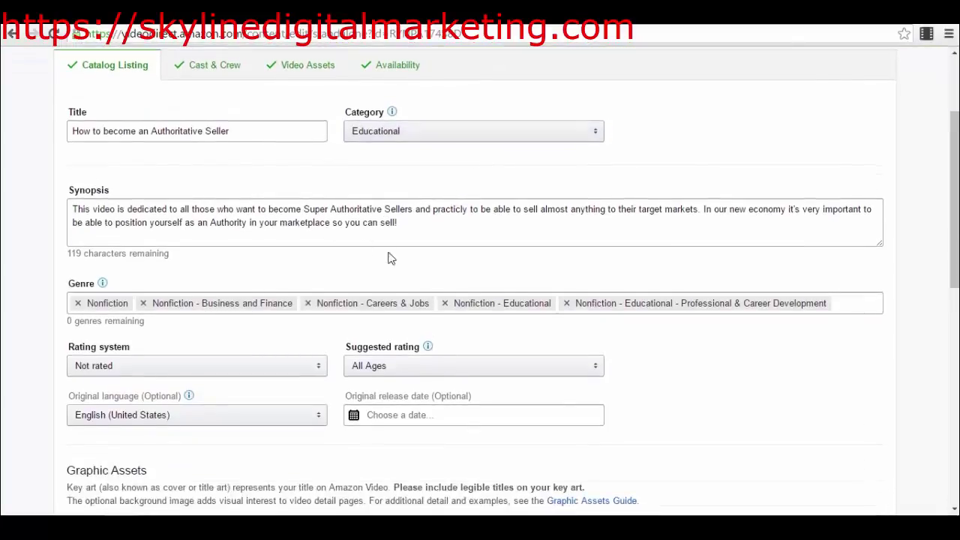
drag(398, 224, 25, 205)
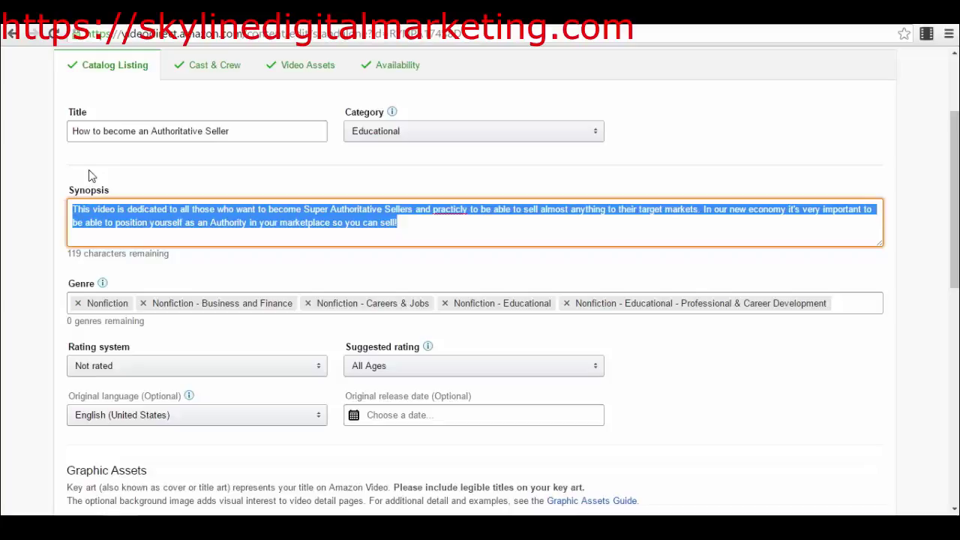
click(141, 131)
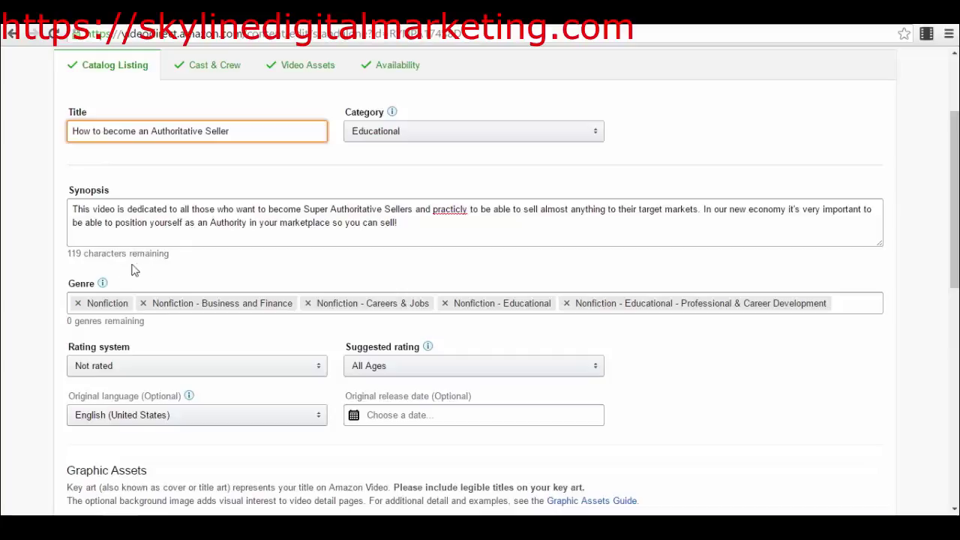
click(101, 285)
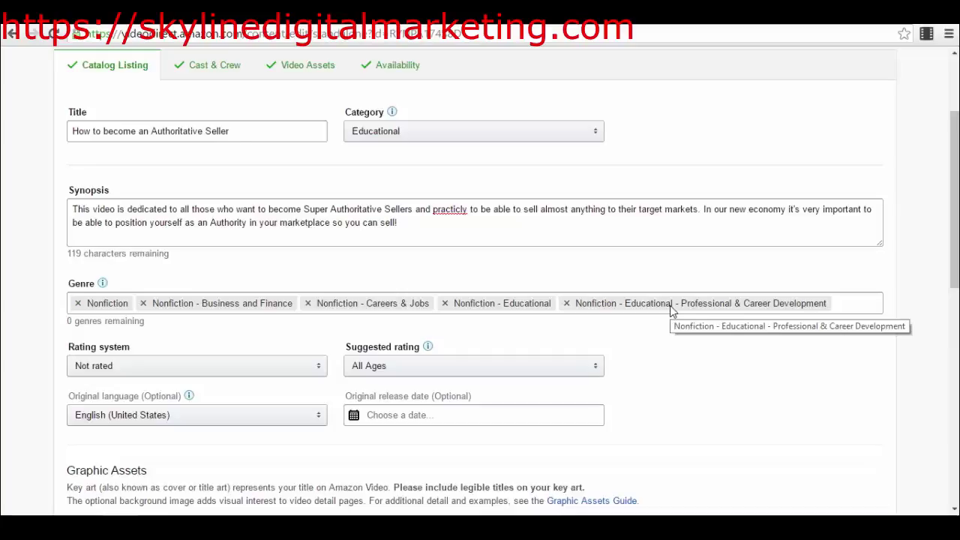
click(182, 368)
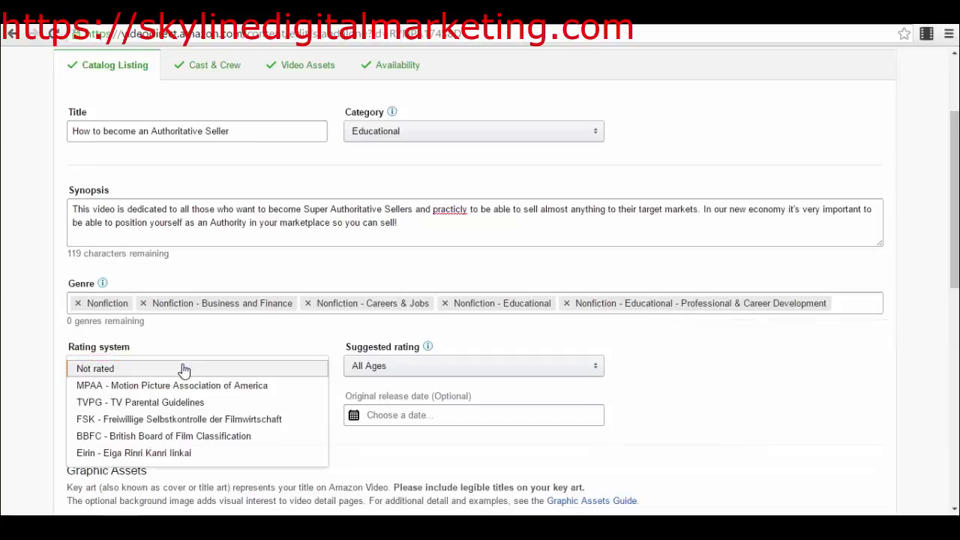
click(183, 366)
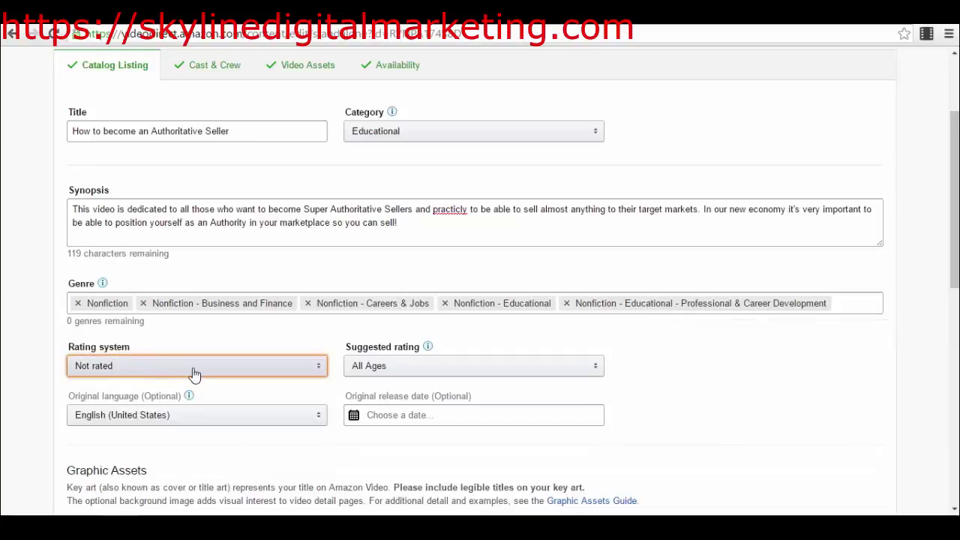
click(428, 346)
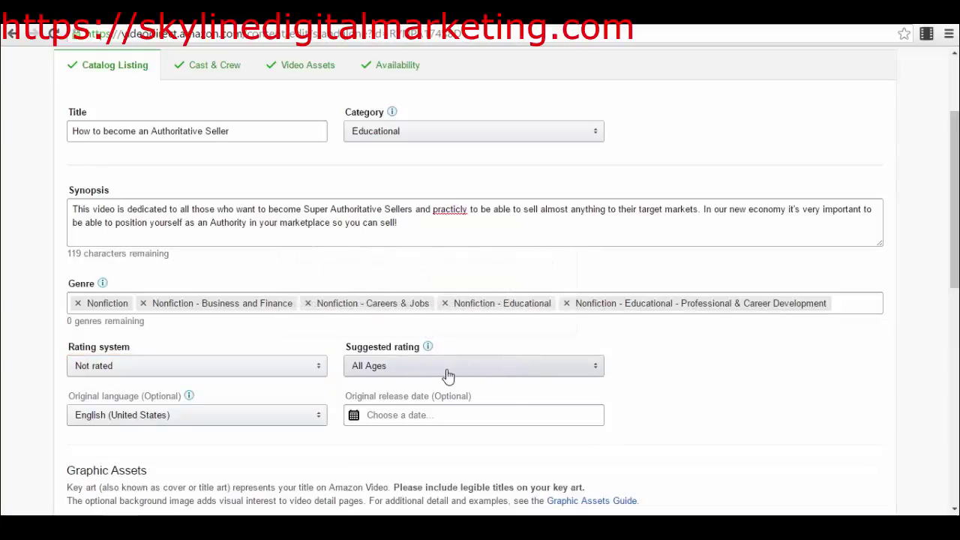
Scroll down to Graphic Assets, check the Key art info icons, then scroll back up.
scroll(180, 375, down, 1)
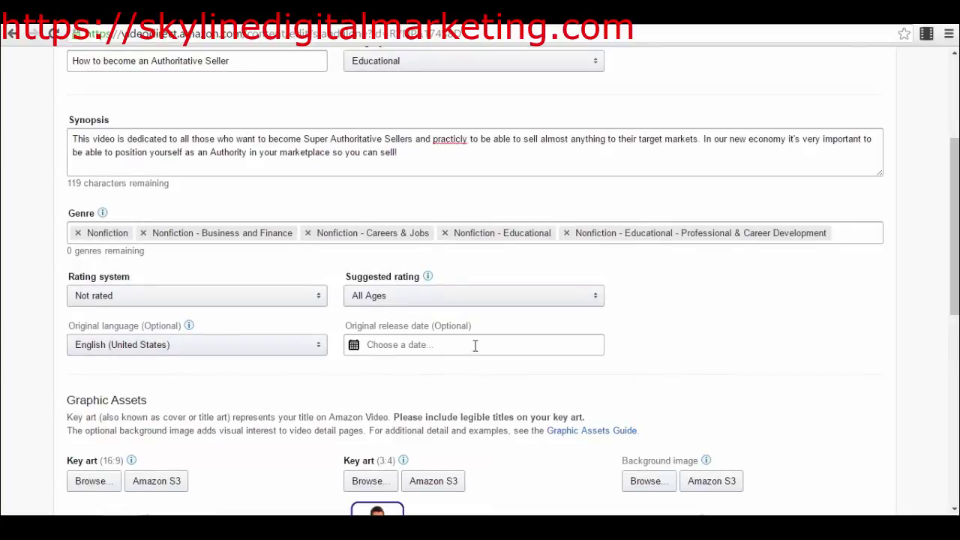
scroll(450, 300, down, 2)
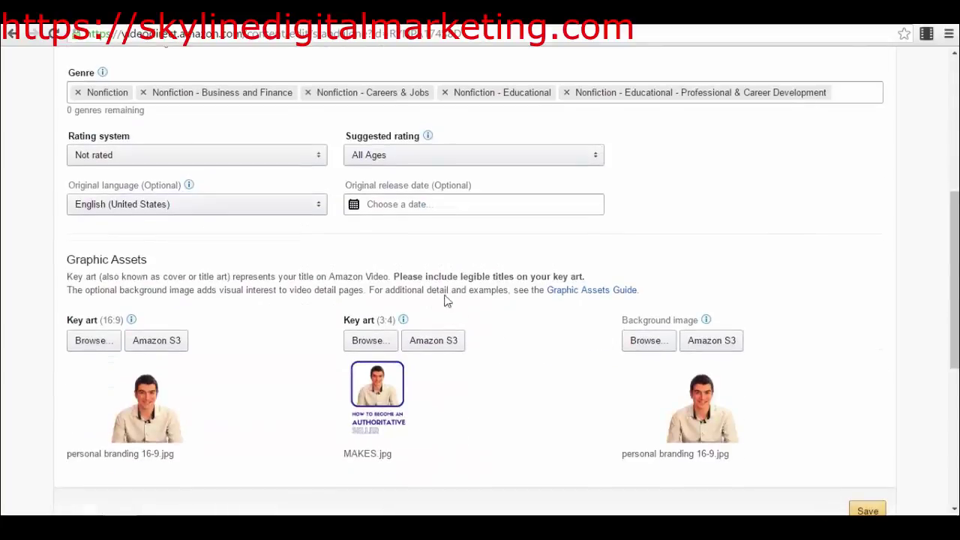
scroll(188, 270, down, 2)
scroll(146, 279, down, 1)
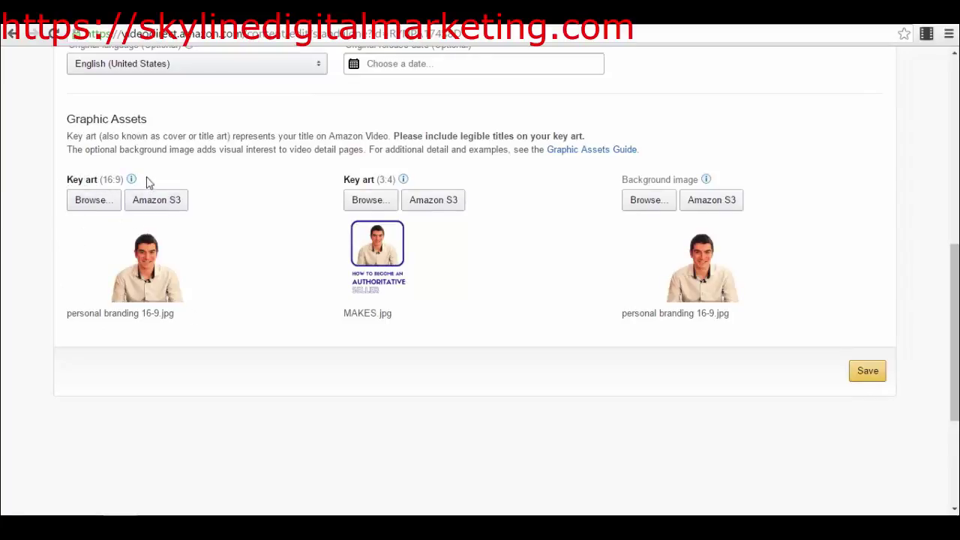
mouse_move(129, 182)
mouse_move(403, 181)
scroll(499, 275, up, 6)
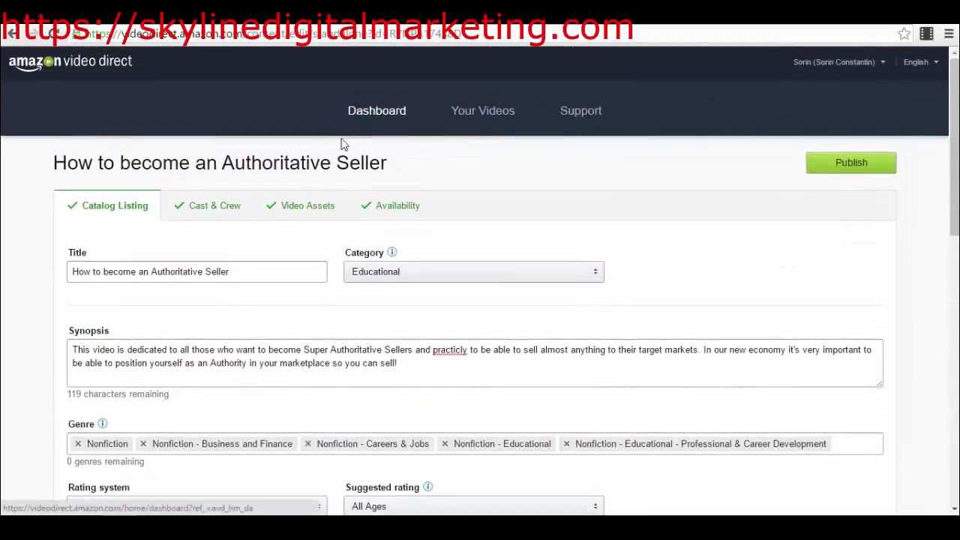
scroll(577, 255, down, 6)
scroll(166, 222, up, 6)
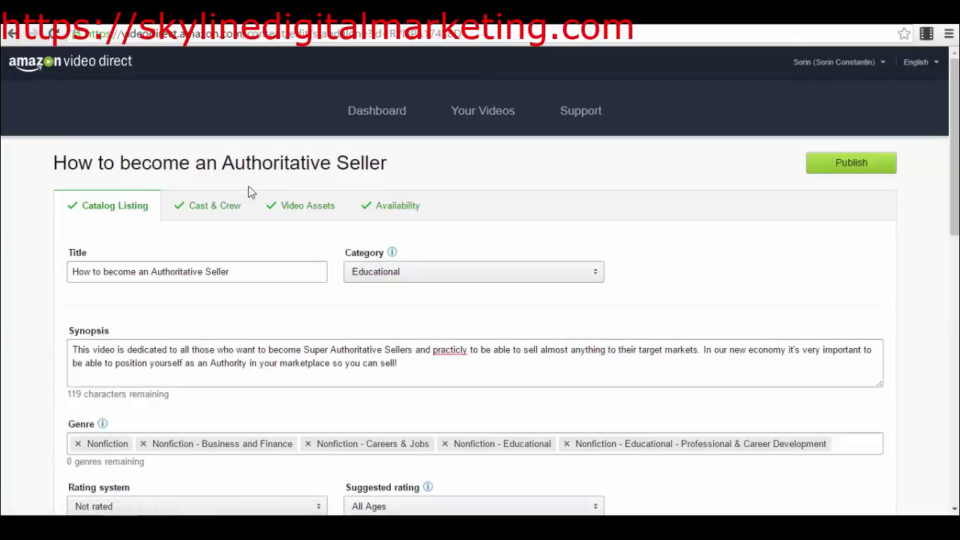
click(223, 215)
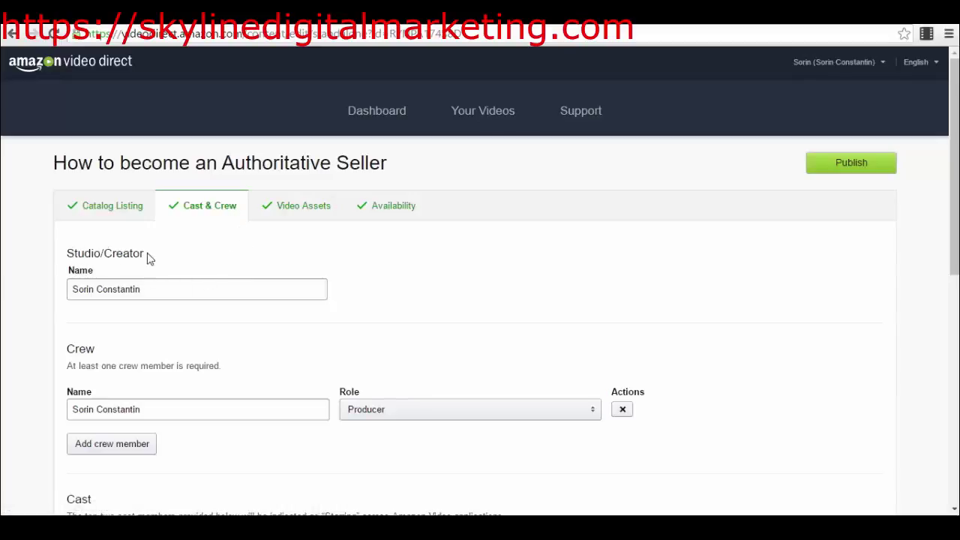
scroll(159, 288, down, 2)
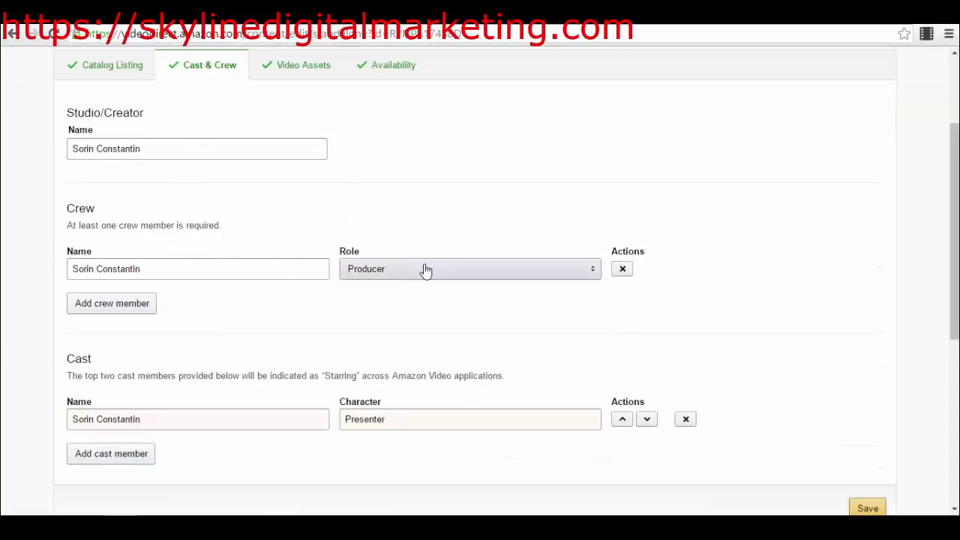
scroll(407, 283, down, 1)
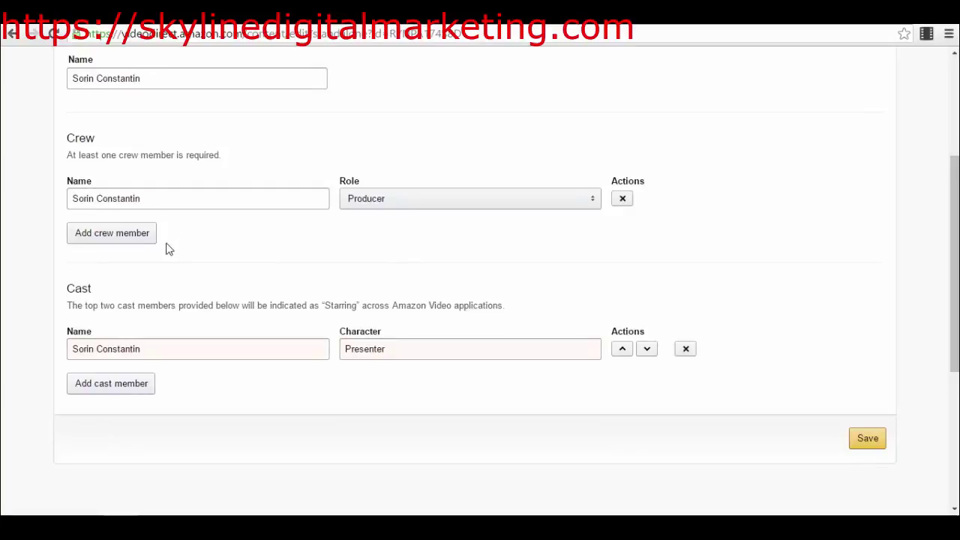
scroll(240, 284, down, 2)
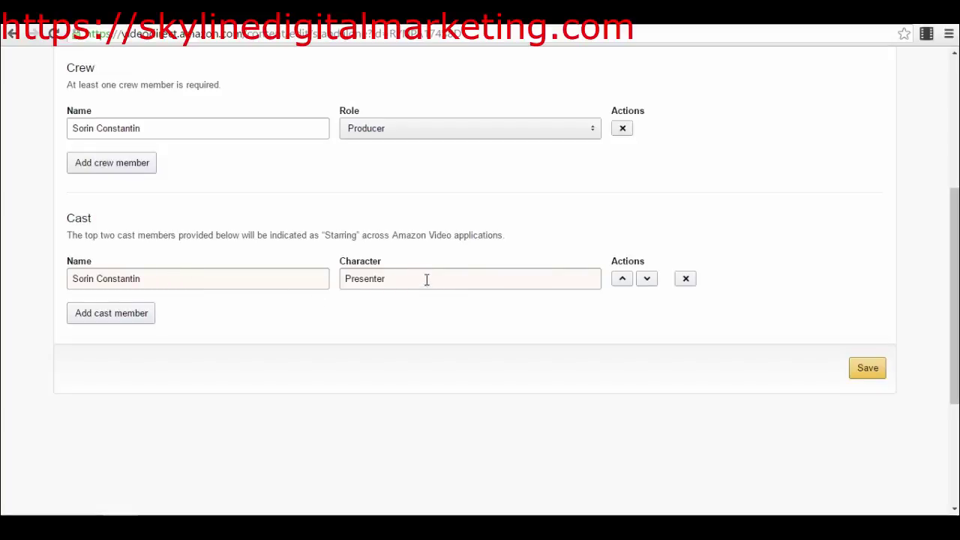
scroll(422, 277, up, 5)
scroll(418, 275, down, 6)
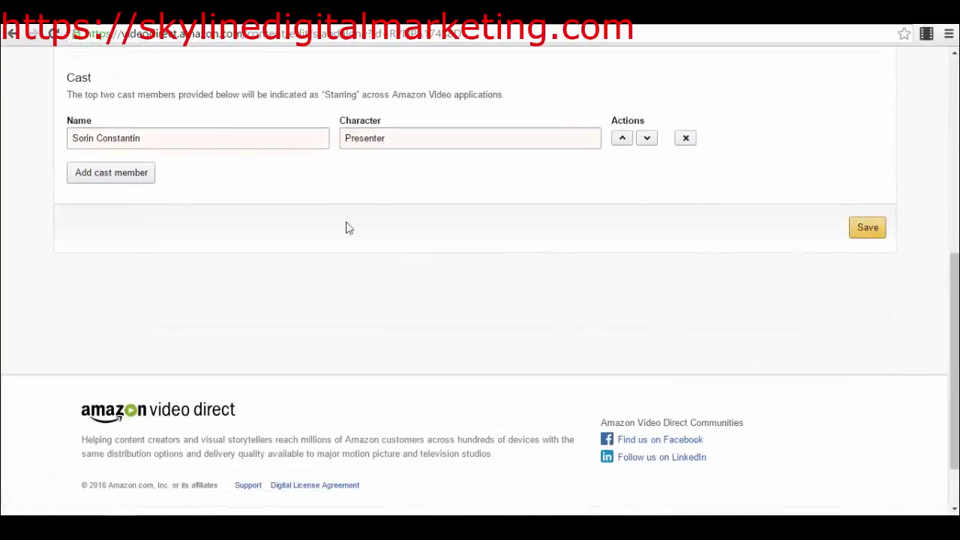
scroll(307, 222, up, 6)
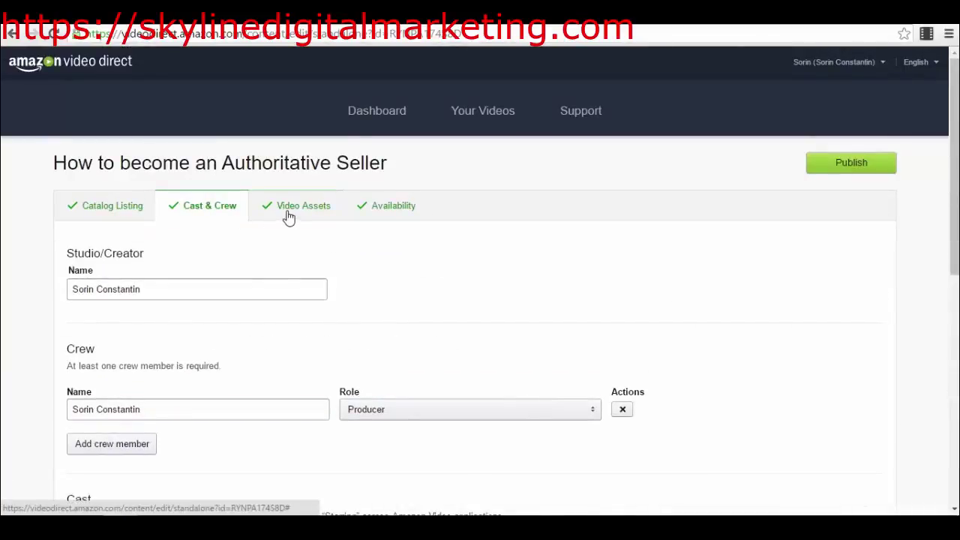
Review Video Assets with the caption frame rate kept at 24 fps, then show Availability.
click(315, 209)
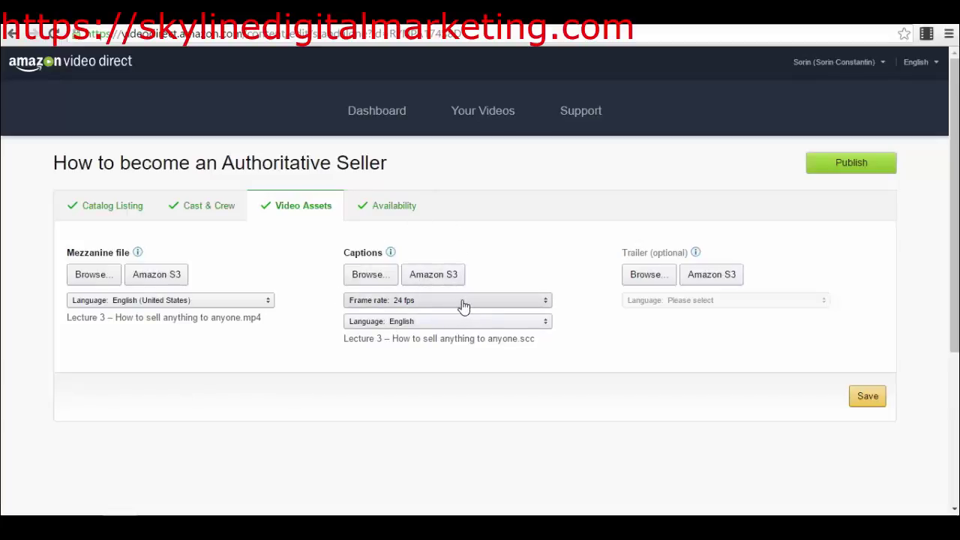
click(463, 303)
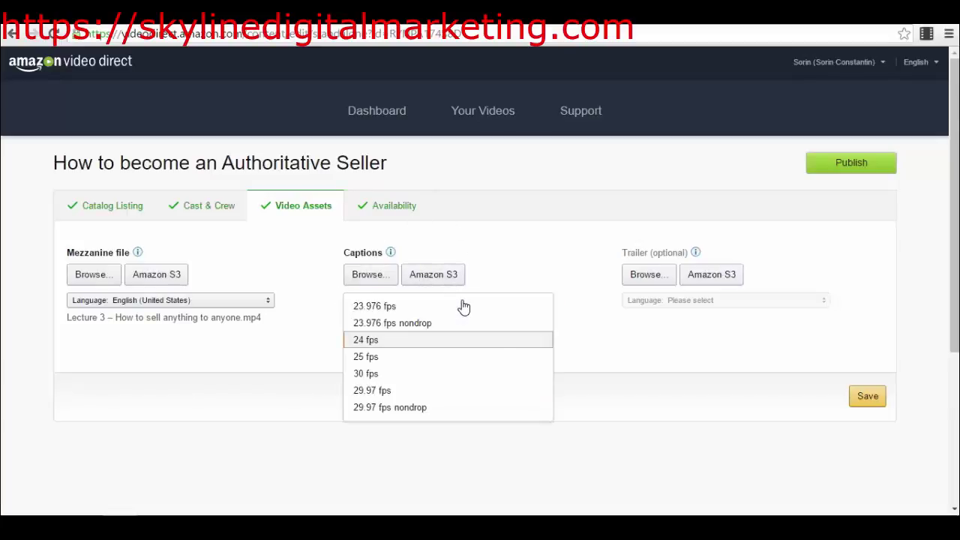
click(615, 362)
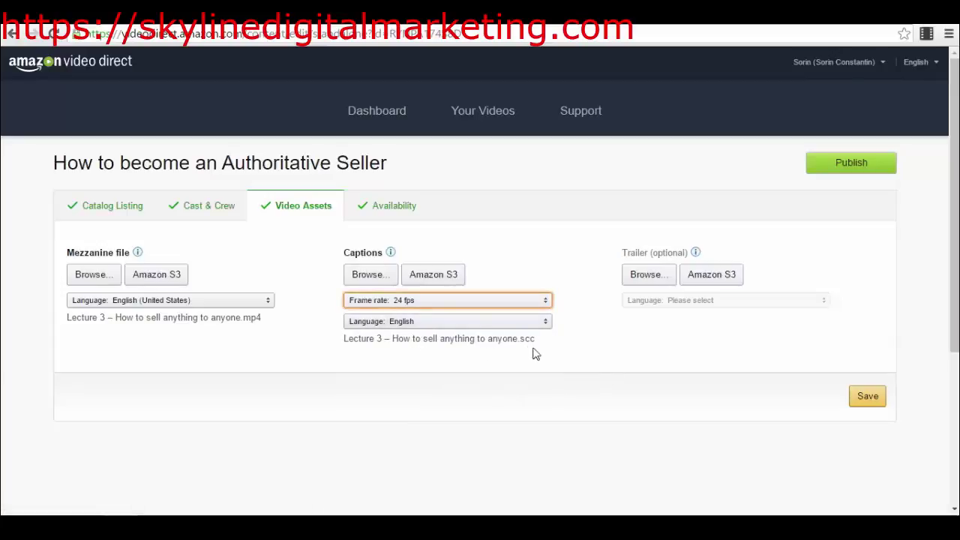
drag(536, 339, 519, 339)
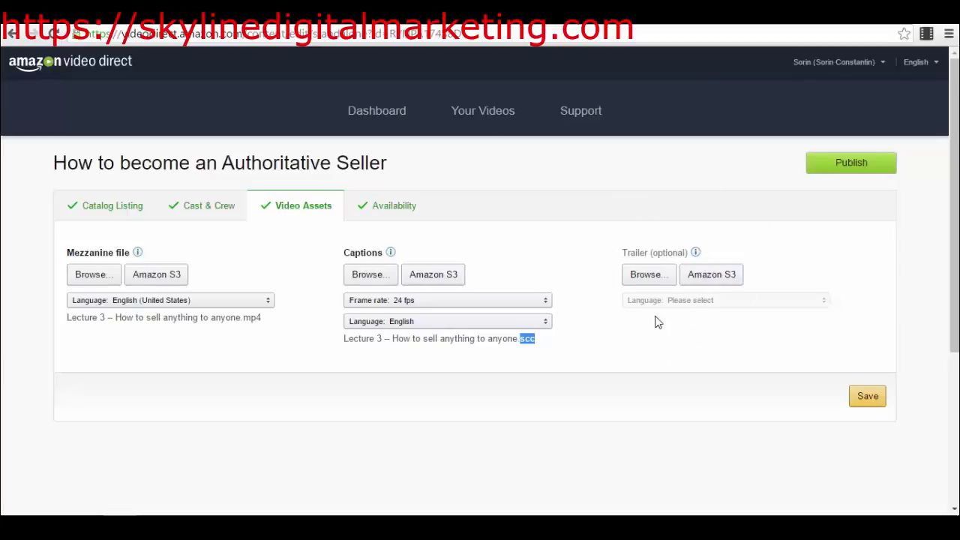
click(382, 214)
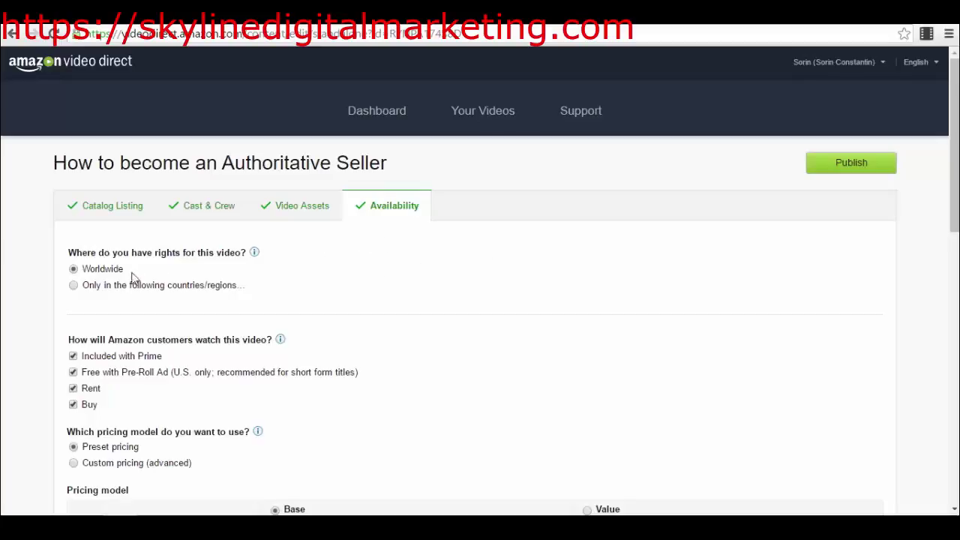
Keep Worldwide video rights and toggle the Buy viewing option.
drag(69, 255, 248, 256)
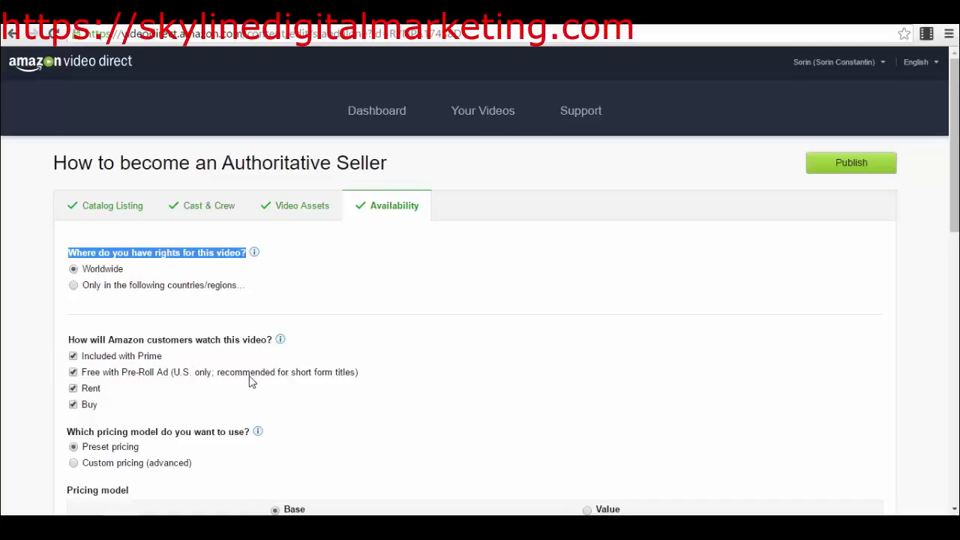
click(73, 404)
Switch to the Episodic list and expand Online Personal Branding Hacking to show Season 1.
click(489, 122)
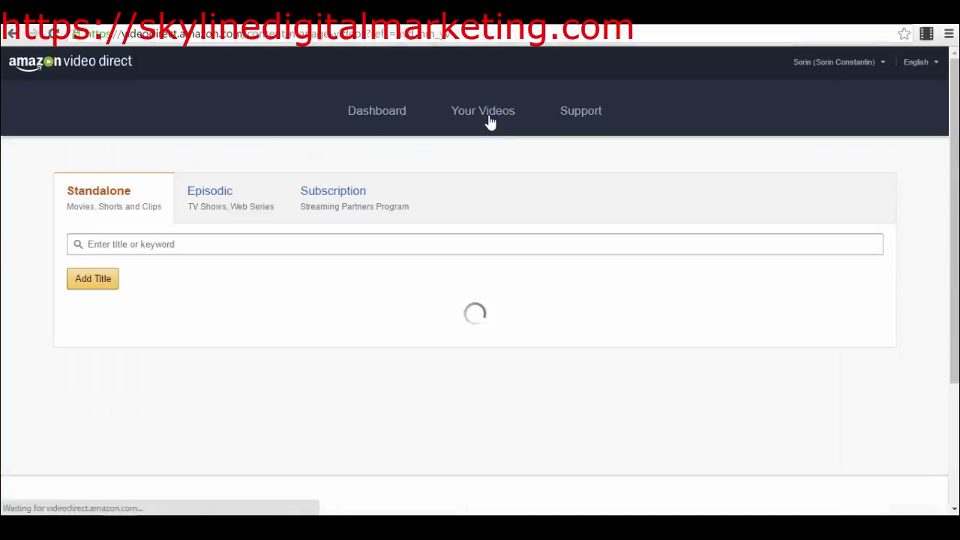
click(210, 198)
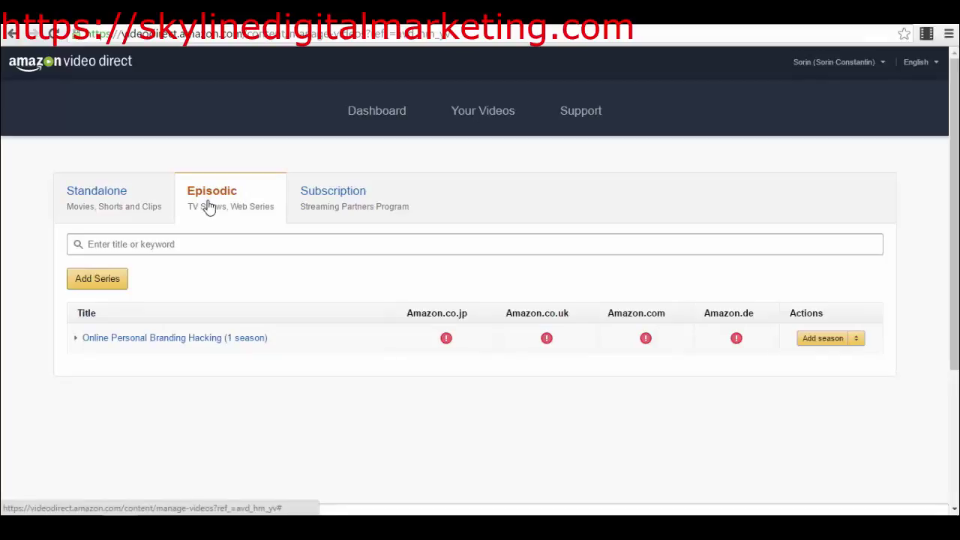
click(170, 341)
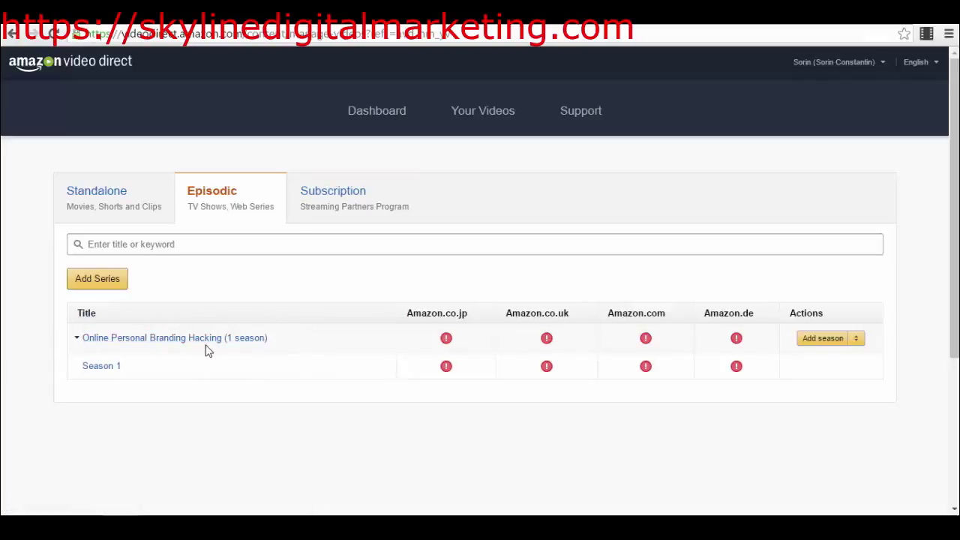
scroll(172, 372, down, 1)
scroll(172, 372, down, 2)
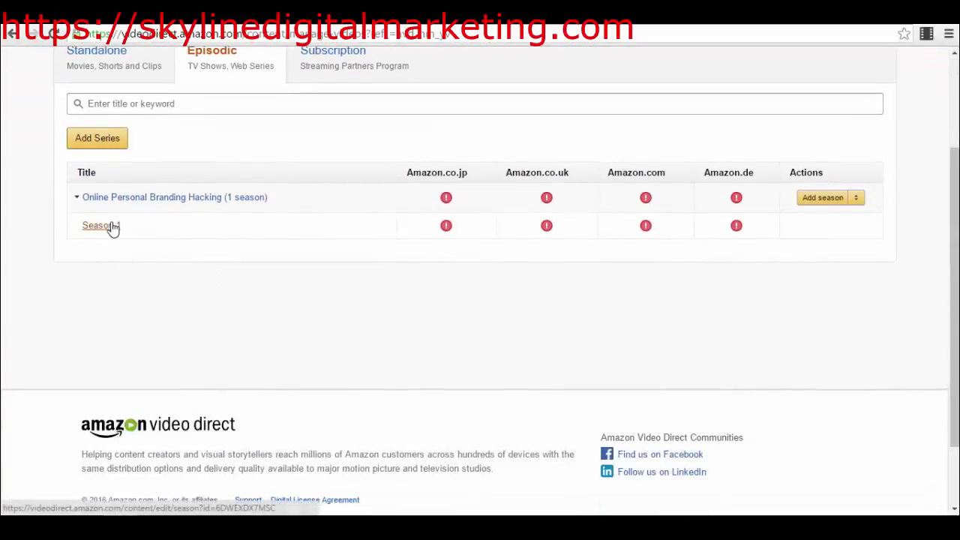
Open Season 1, scroll its Catalog Listing, and view the Cast & Crew details.
click(109, 227)
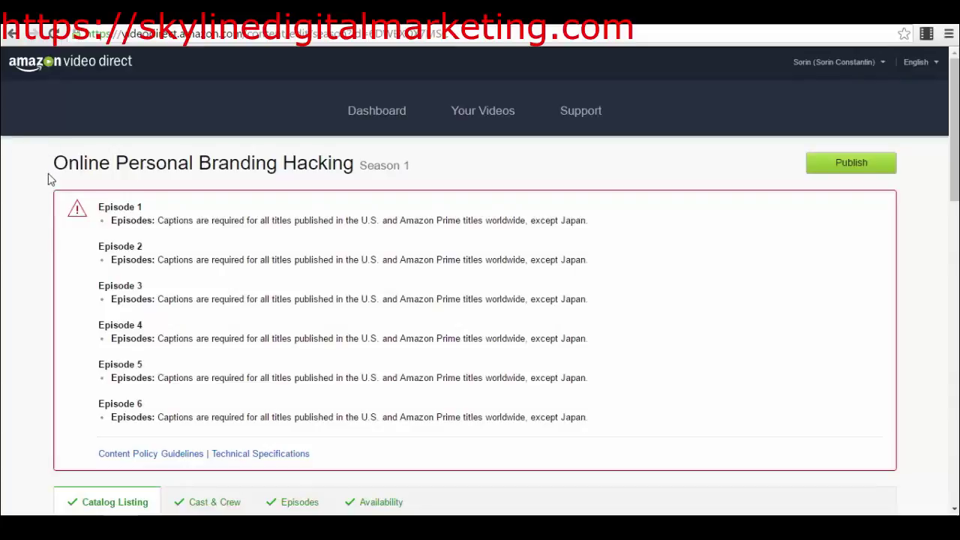
scroll(417, 169, down, 3)
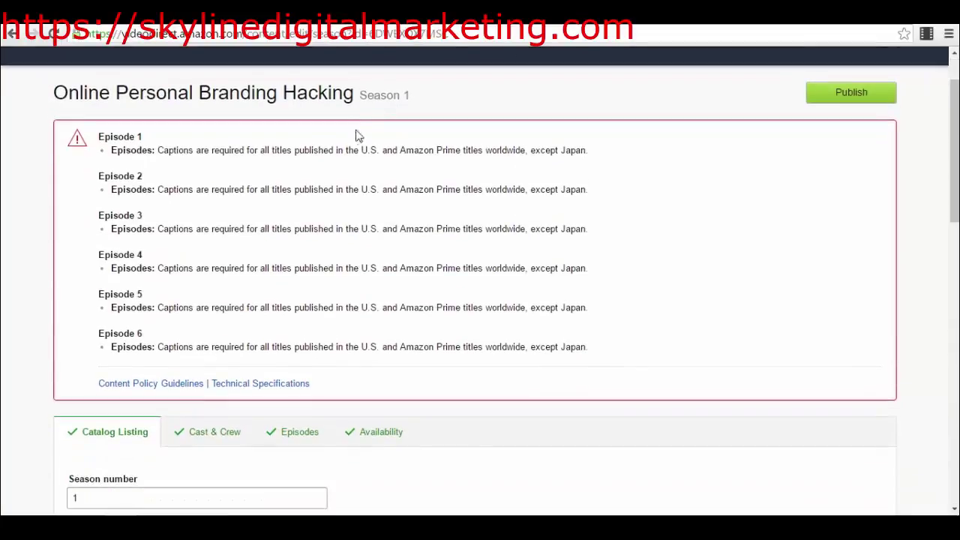
scroll(150, 287, down, 7)
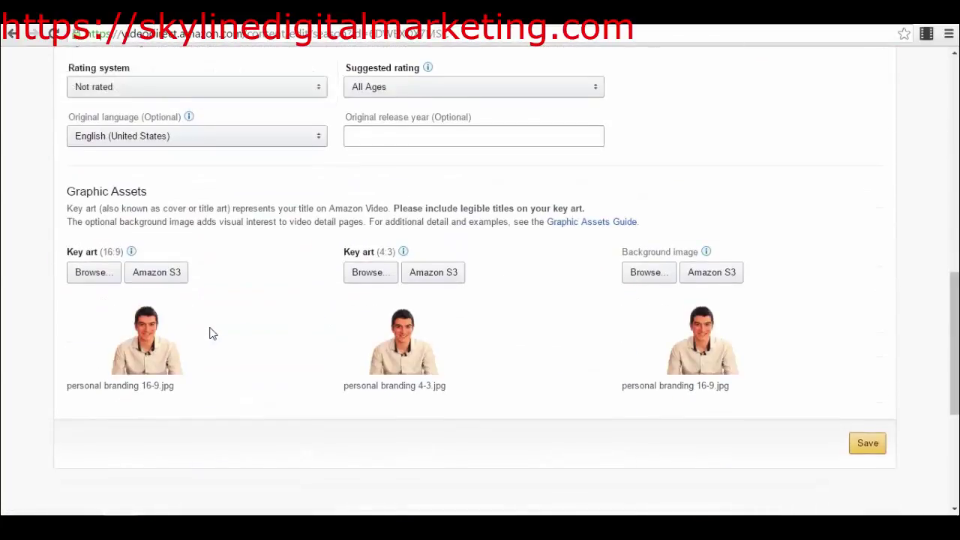
scroll(210, 333, up, 6)
click(209, 224)
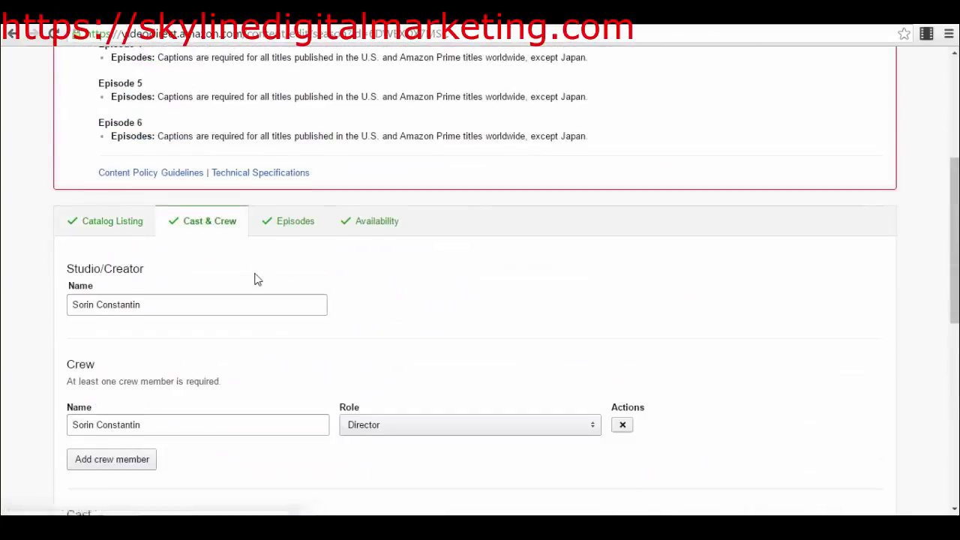
scroll(251, 279, down, 1)
scroll(159, 322, down, 2)
scroll(161, 322, up, 2)
List the season's episodes and expand, then collapse, Episode 1.
click(290, 154)
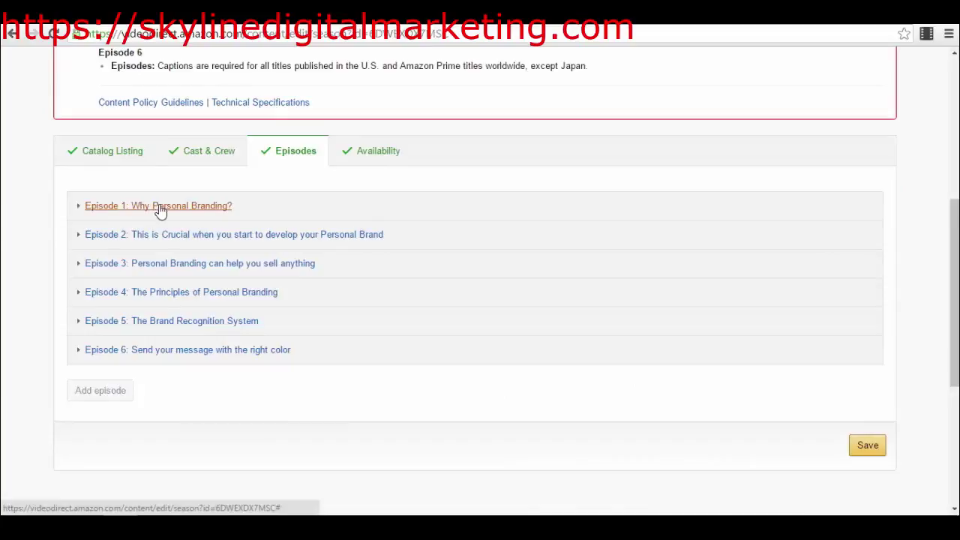
click(90, 209)
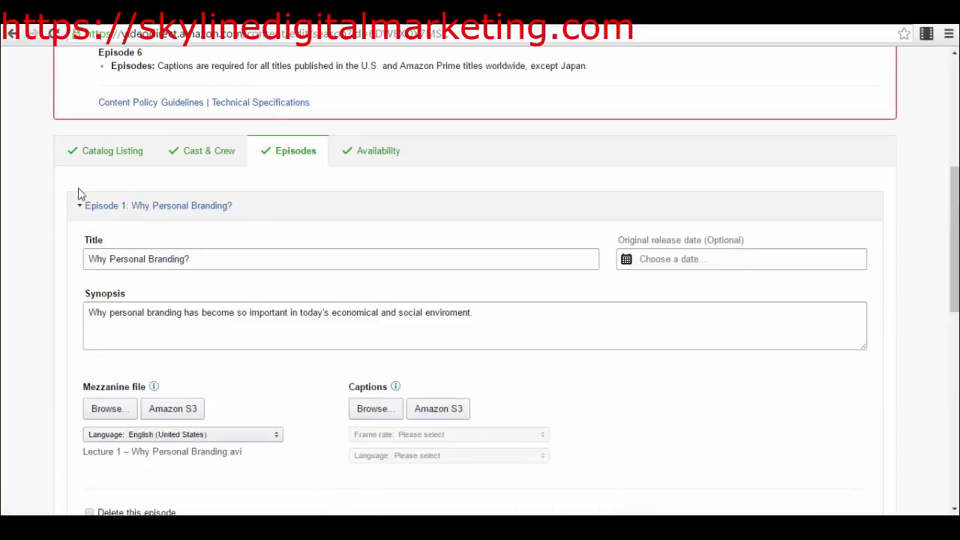
click(95, 211)
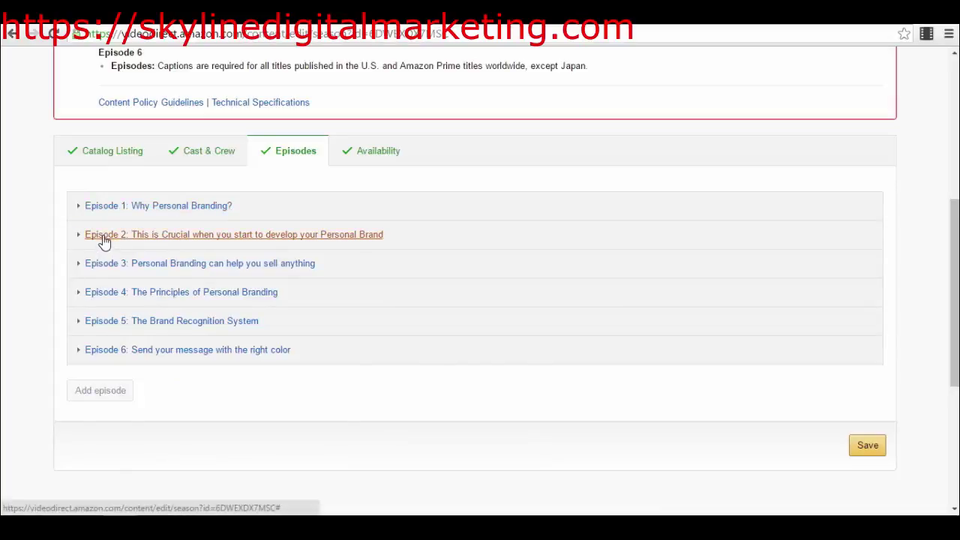
Expand Episode 2 to review its details, then collapse it back into the list.
click(105, 236)
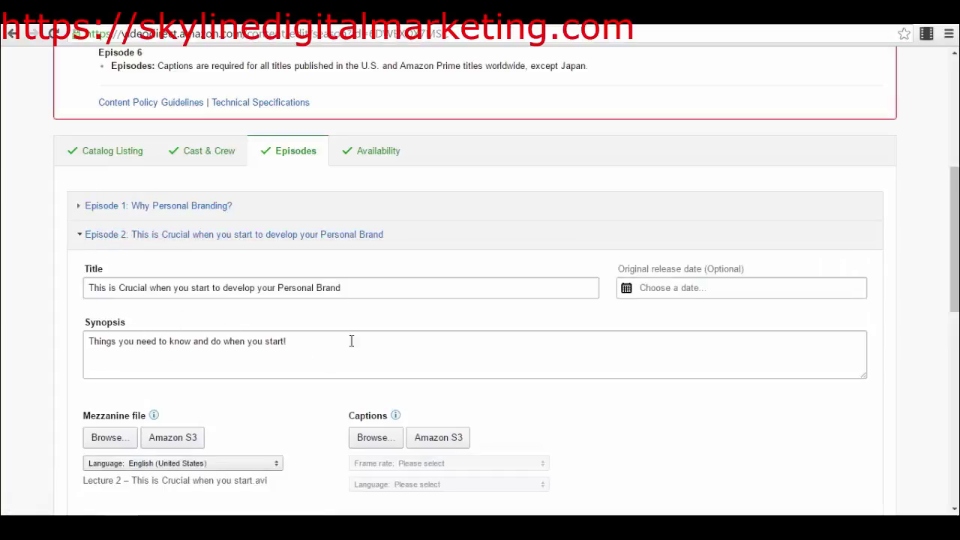
scroll(382, 362, down, 2)
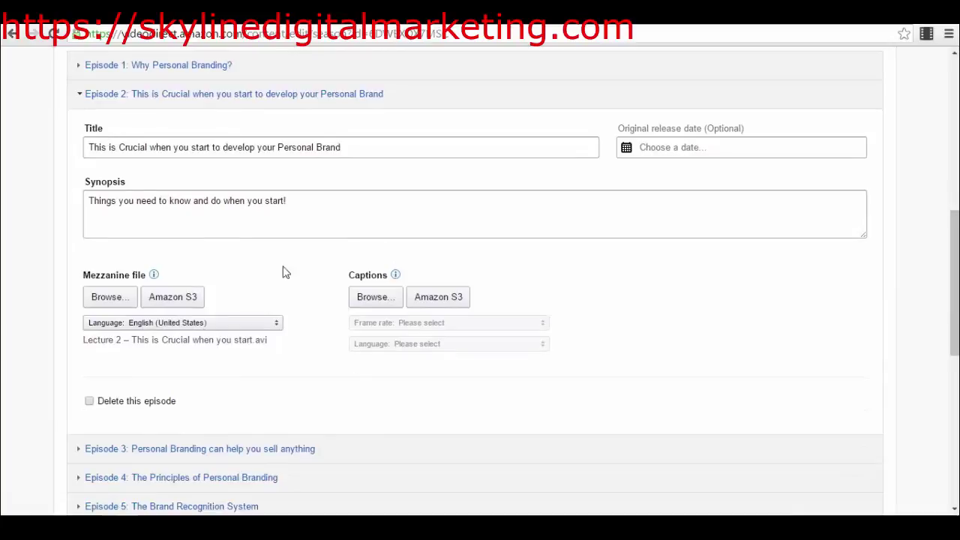
scroll(117, 163, up, 1)
click(118, 164)
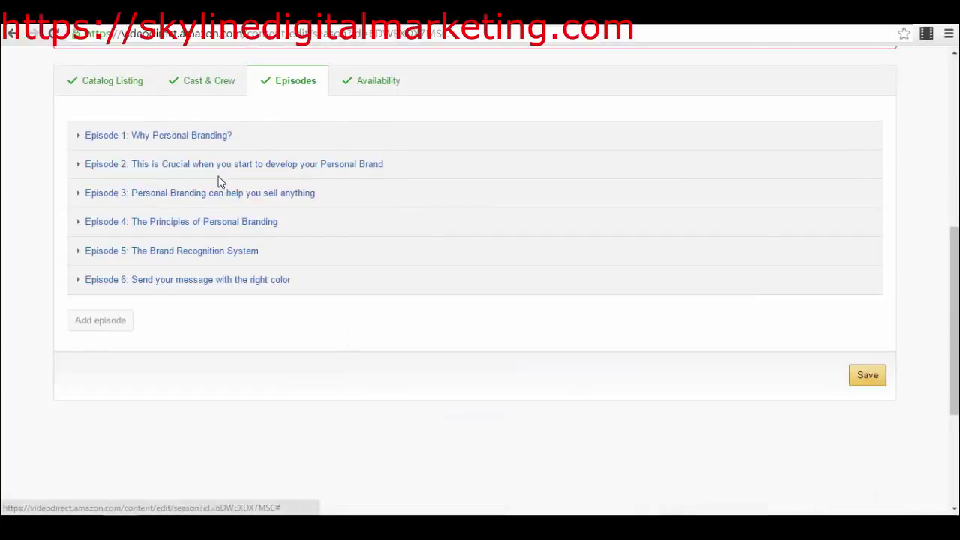
scroll(455, 260, up, 6)
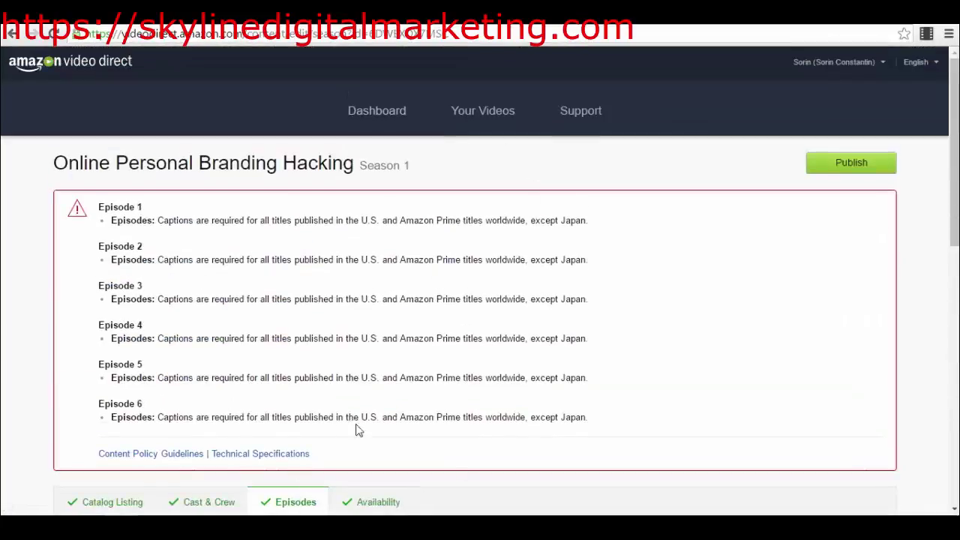
scroll(381, 417, down, 4)
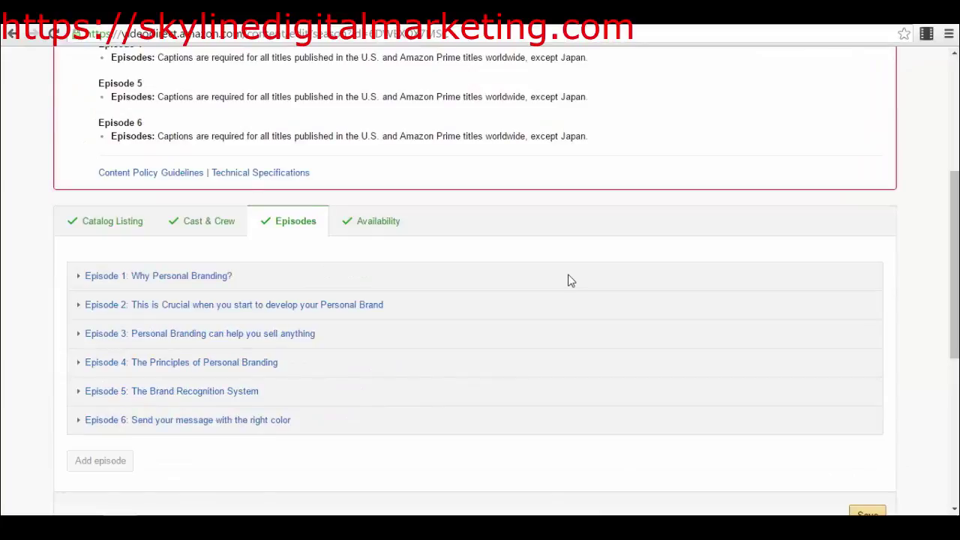
Review Season 1's Availability: United States rights, Prime included, $0.99 per episode, $4.99 per season.
click(359, 229)
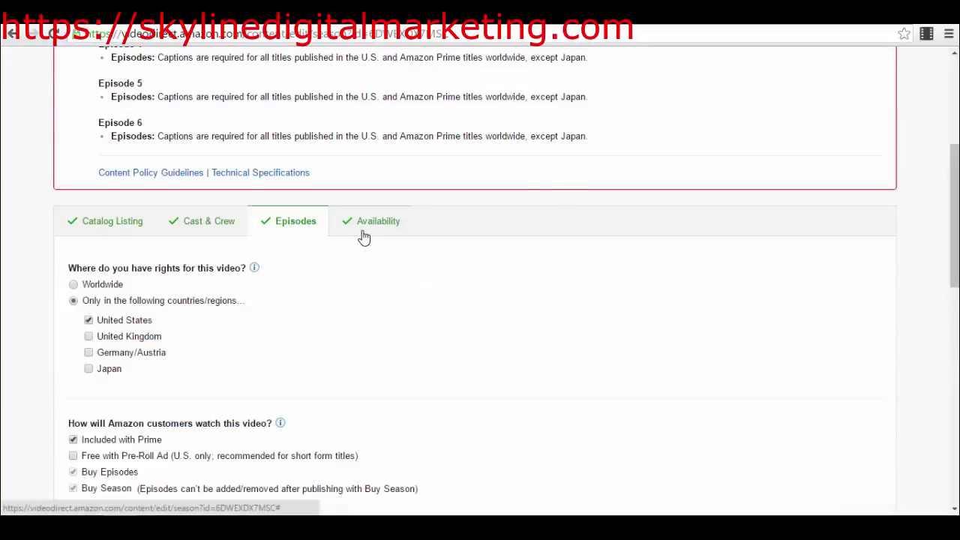
scroll(357, 241, down, 2)
scroll(358, 241, down, 3)
scroll(382, 253, up, 8)
scroll(383, 248, down, 4)
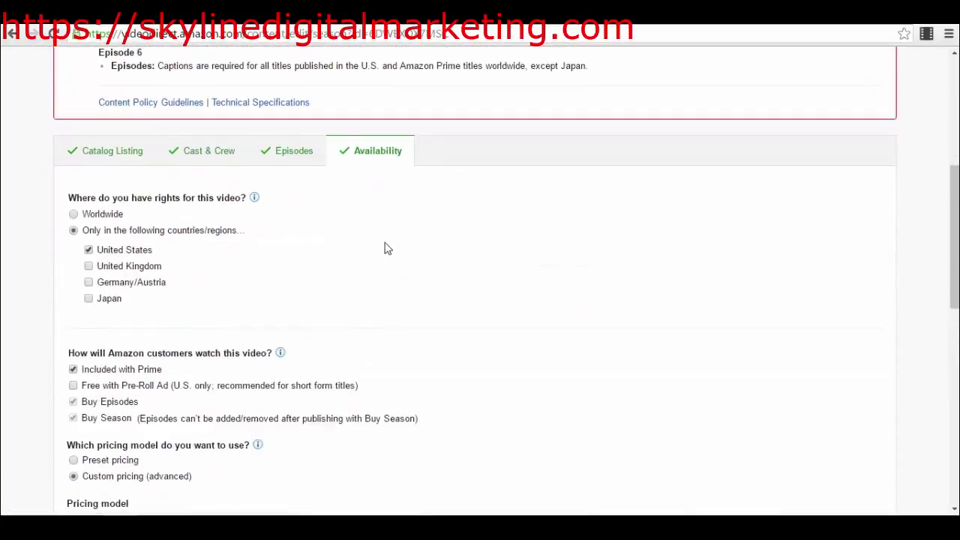
scroll(385, 248, up, 5)
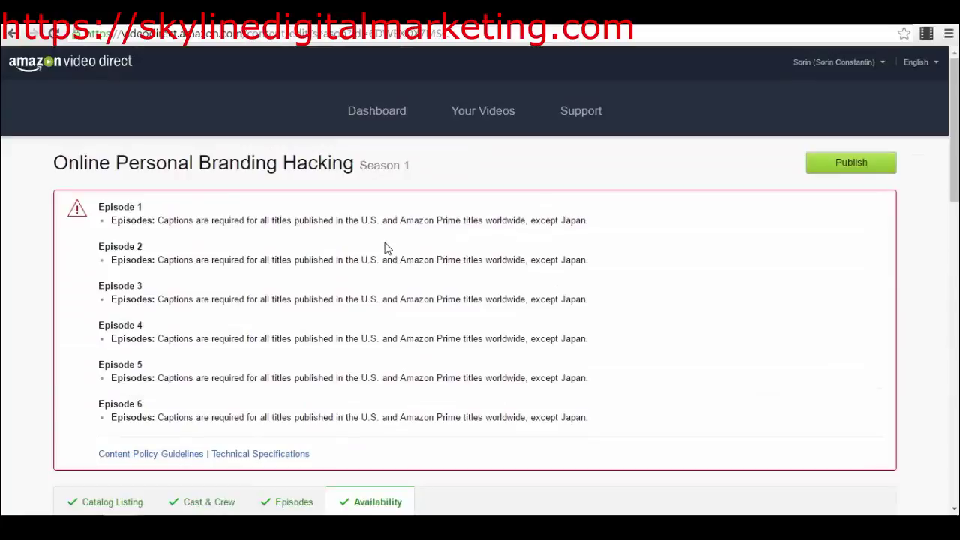
From the Subscription tab of Your Videos, add a subscription and scroll its blank Catalog Listing form.
click(478, 114)
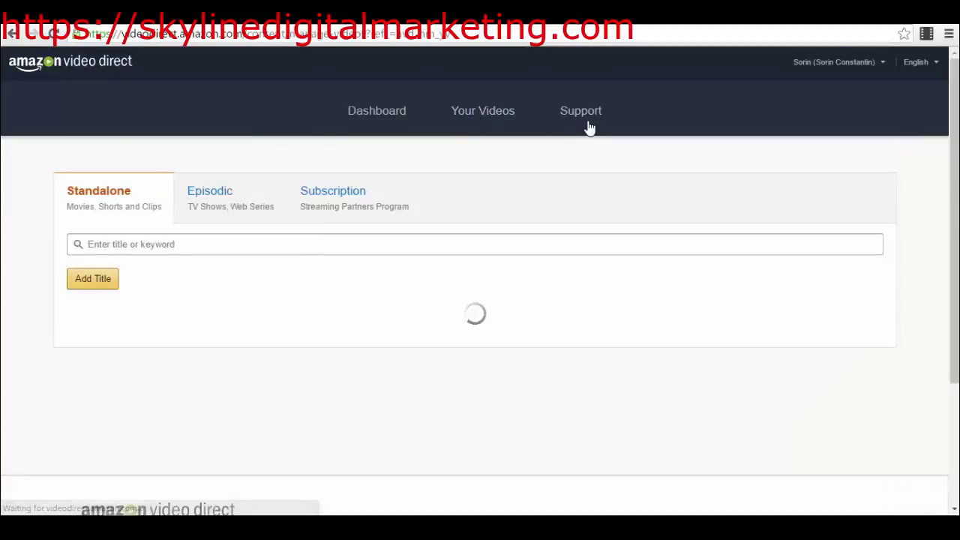
click(373, 194)
scroll(375, 206, down, 4)
click(112, 207)
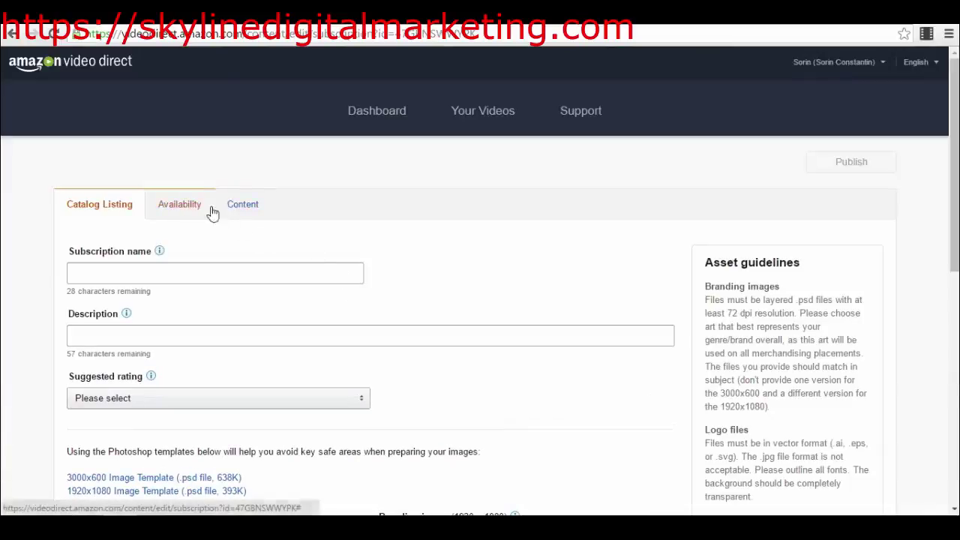
scroll(405, 210, down, 4)
scroll(443, 226, up, 4)
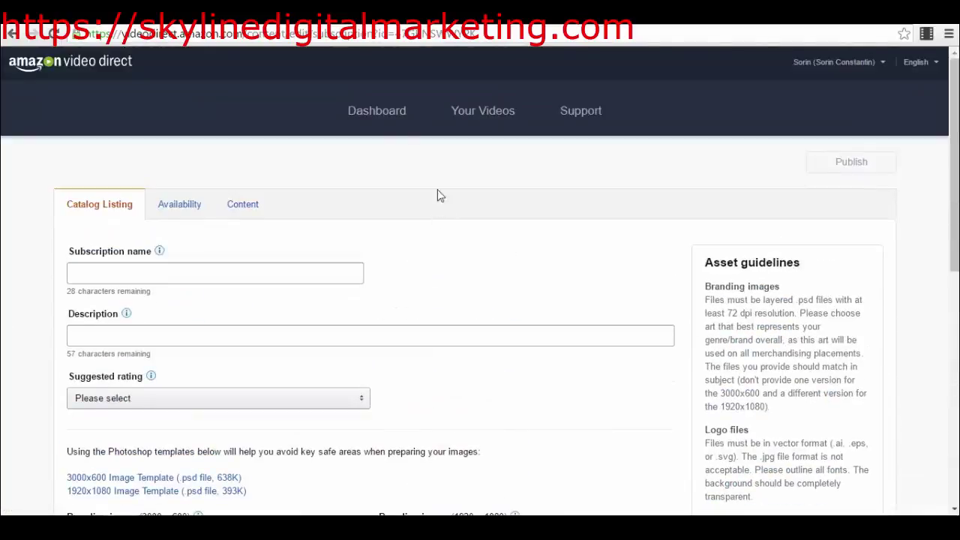
scroll(489, 185, down, 3)
scroll(491, 201, up, 2)
scroll(478, 219, up, 1)
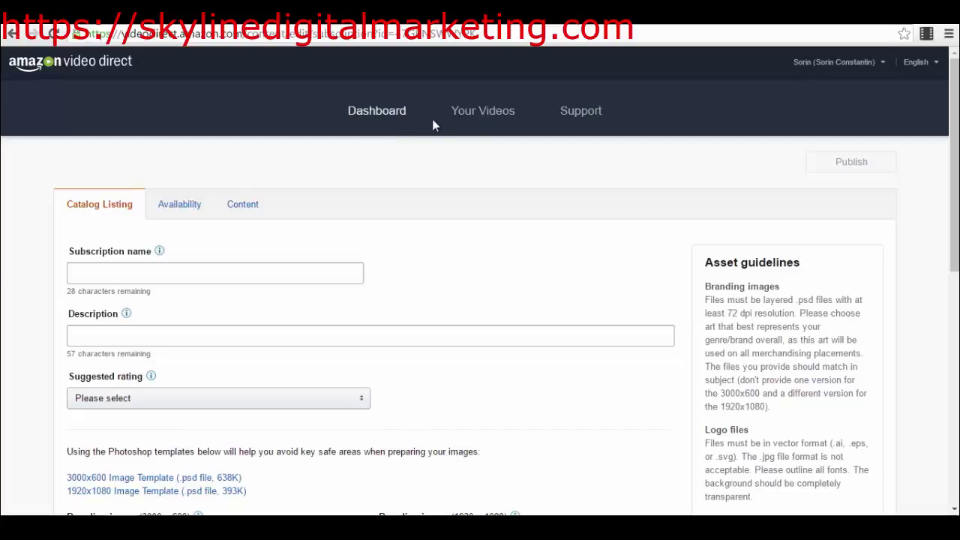
Go back to Your Videos, view the Episodic list, then return to Standalone titles showing How to become an Authoritative Seller.
click(469, 114)
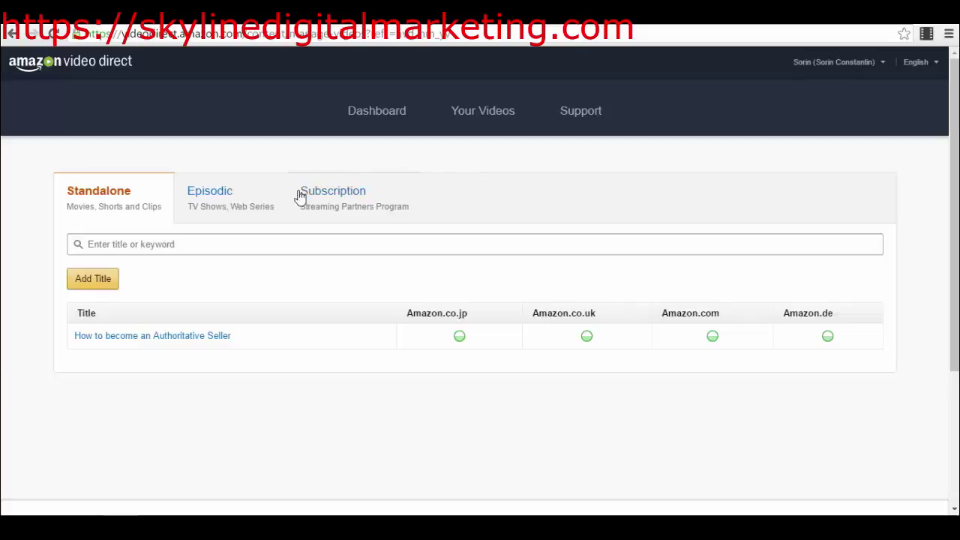
click(264, 201)
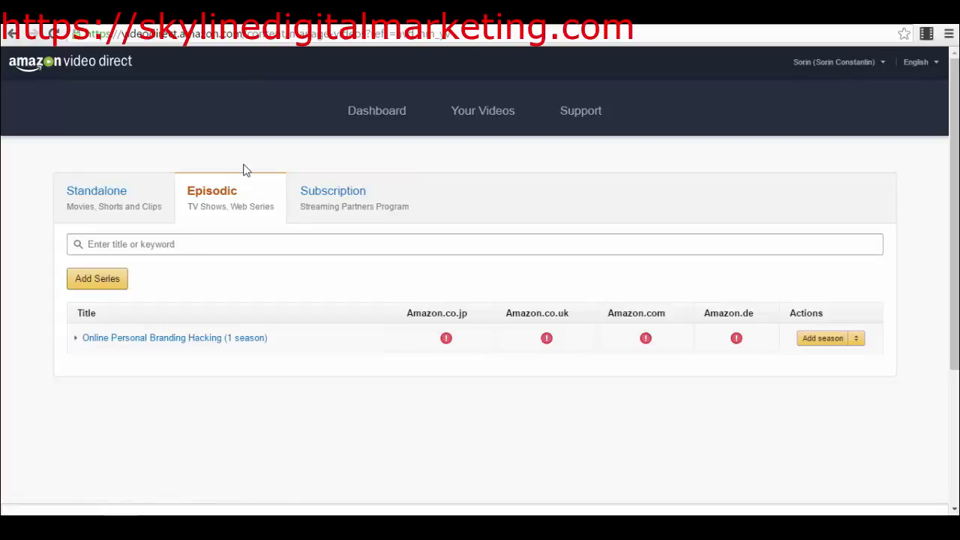
click(135, 186)
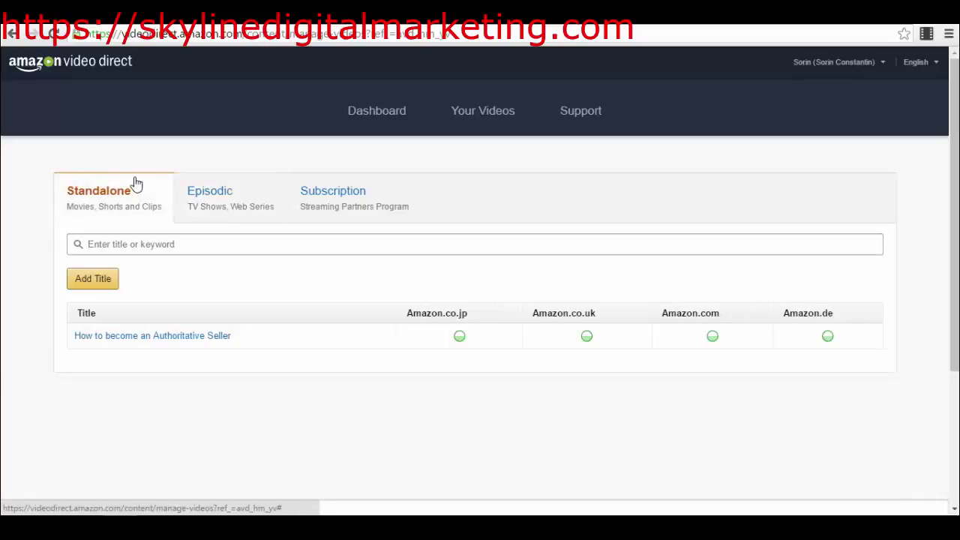